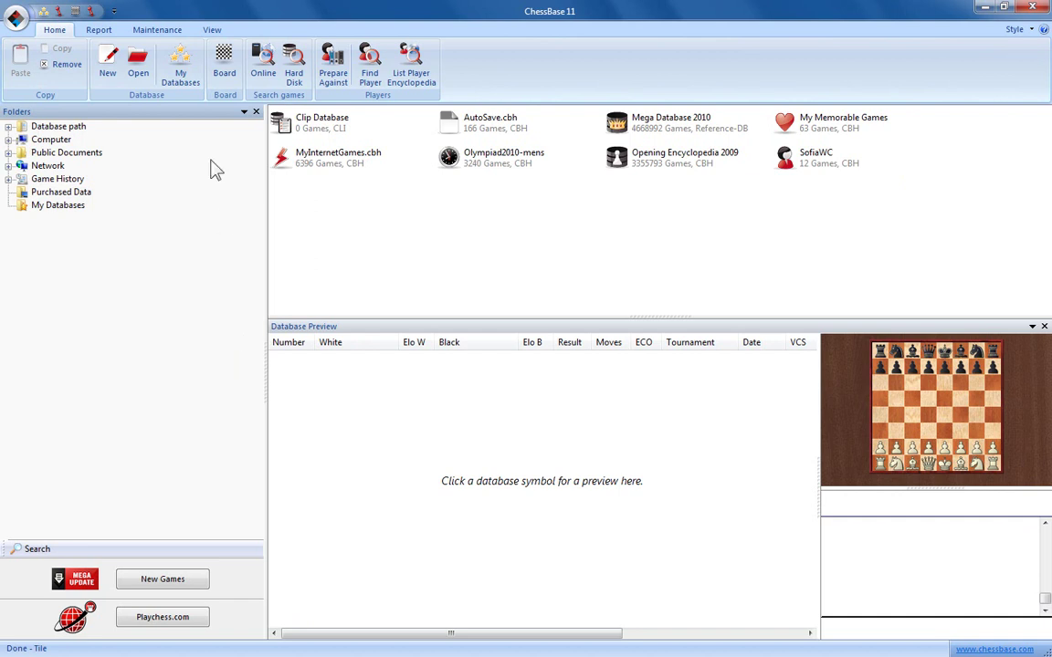
Step: In the View tab's Panes group, hide and re-show Database Preview, Folders and Status Bar
{"action": "left_click", "coordinate": [211, 31]}
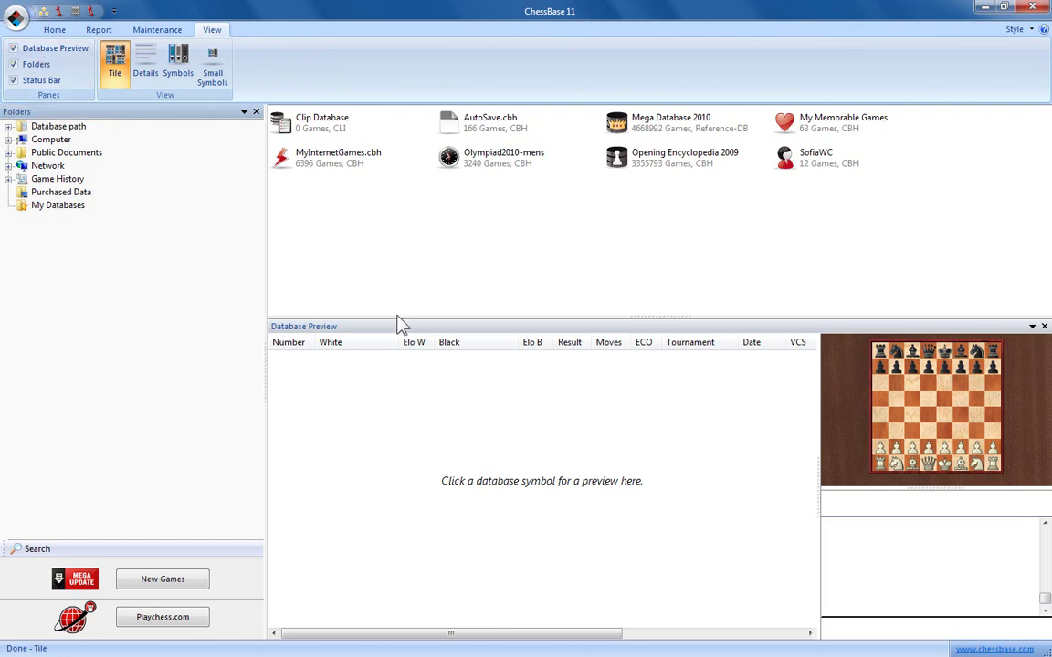
{"action": "left_click", "coordinate": [14, 50]}
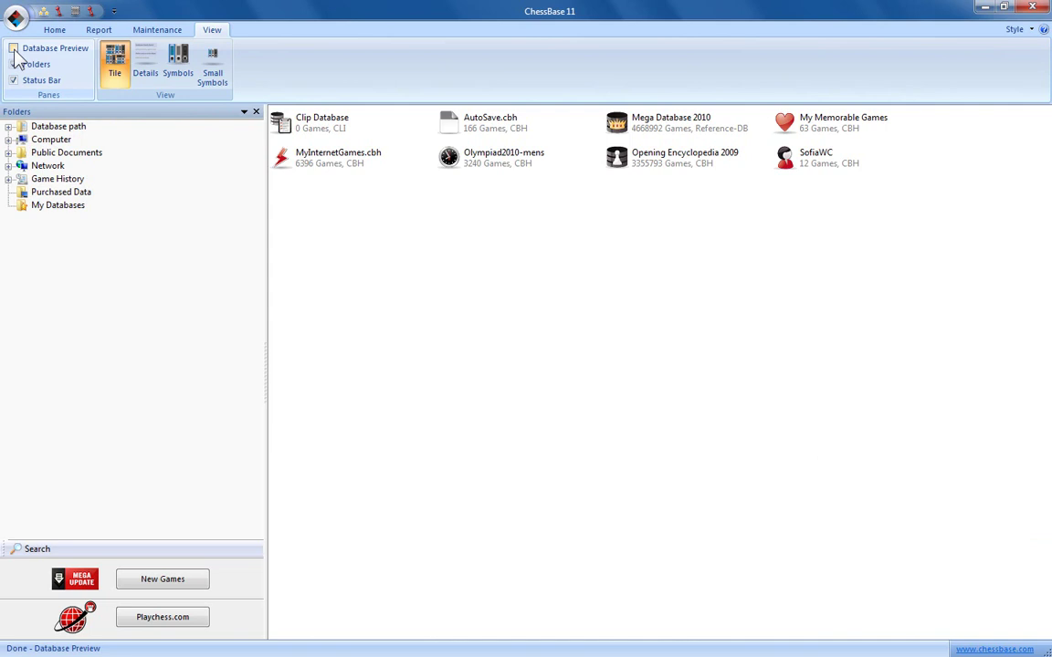
{"action": "left_click", "coordinate": [13, 50]}
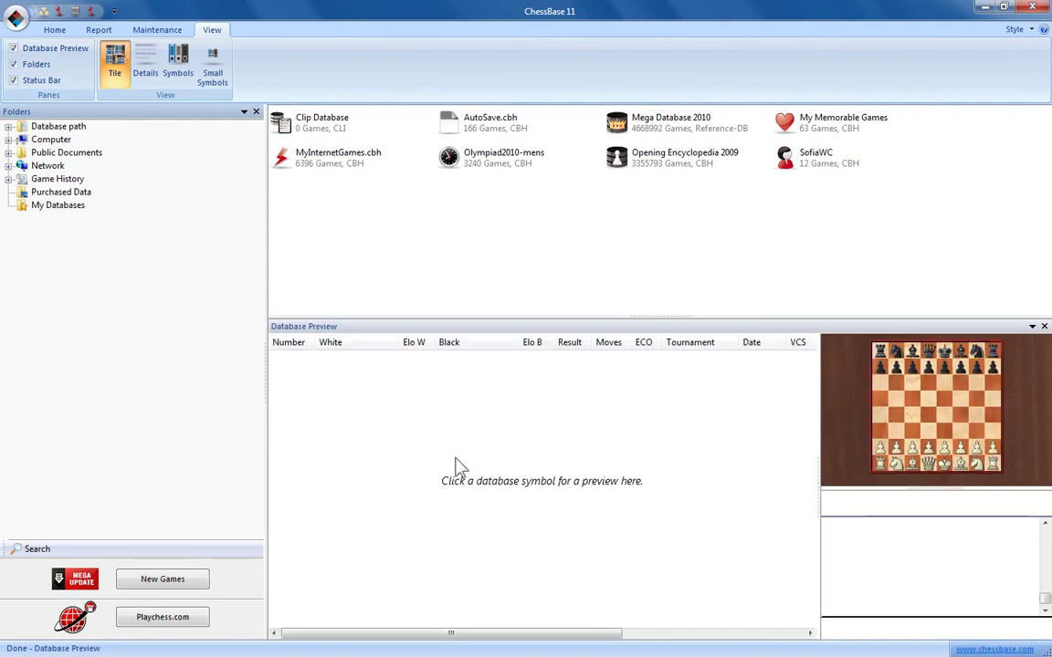
{"action": "left_click", "coordinate": [28, 65]}
{"action": "left_click", "coordinate": [25, 66]}
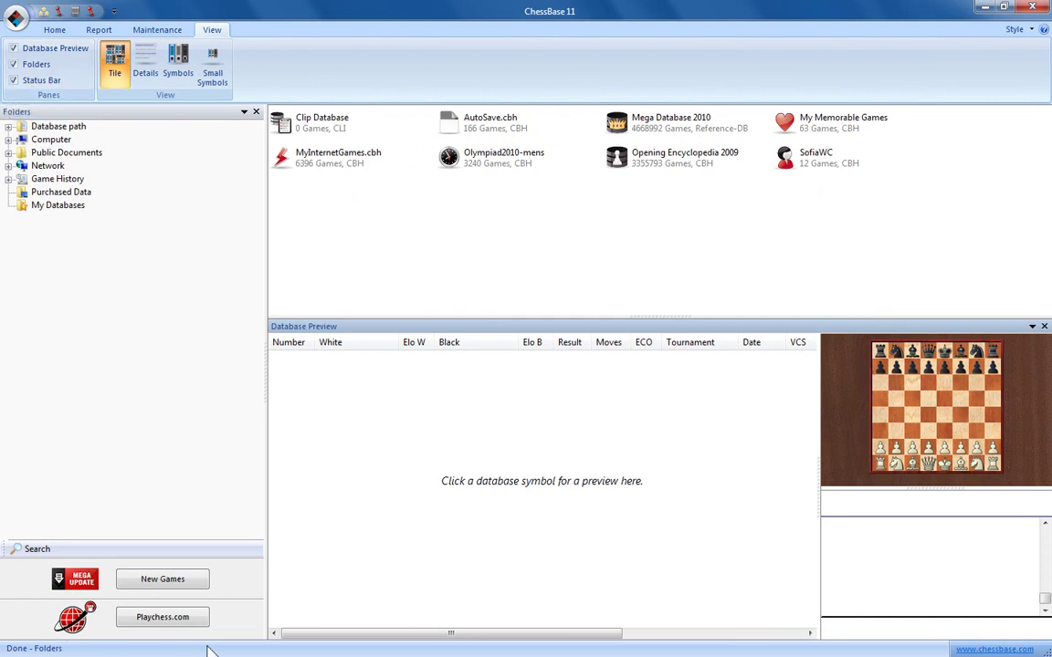
{"action": "left_click", "coordinate": [15, 82]}
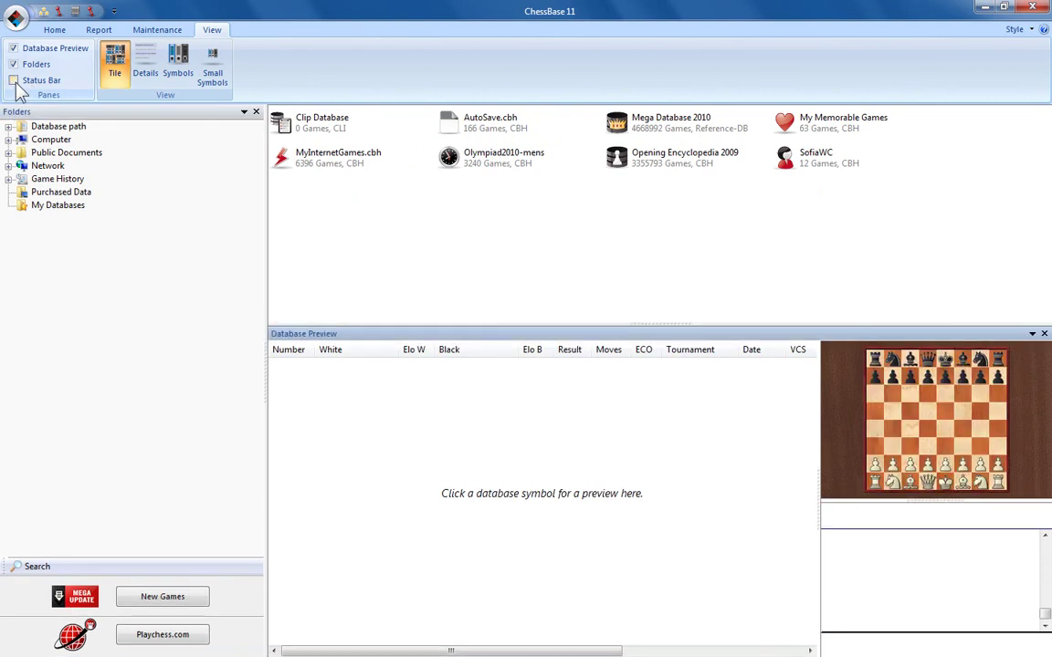
{"action": "left_click", "coordinate": [15, 82]}
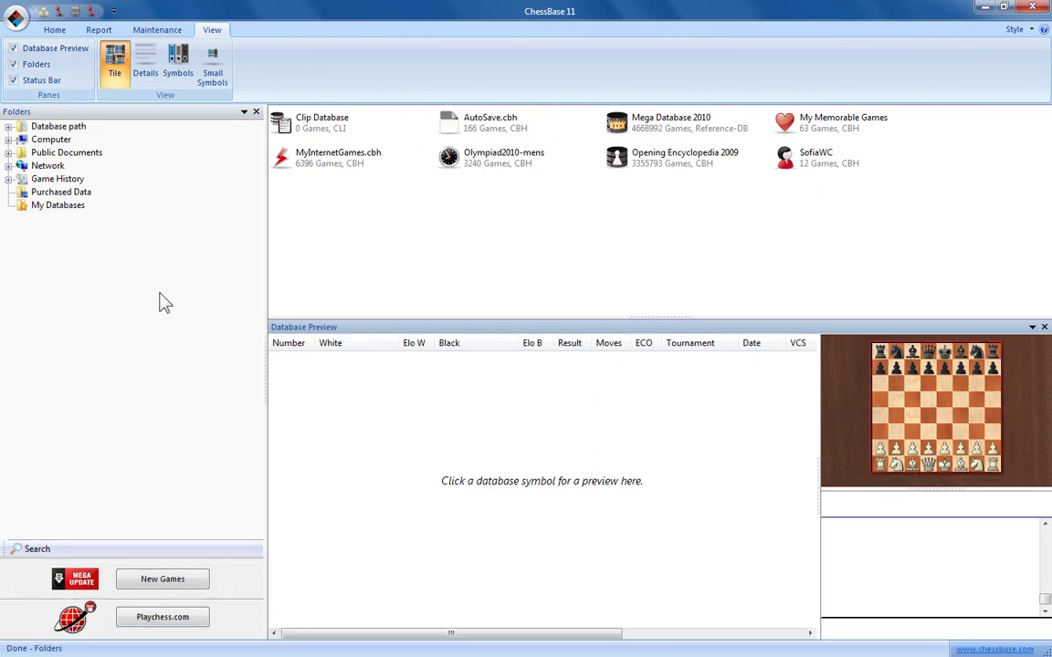
{"action": "left_click", "coordinate": [256, 114]}
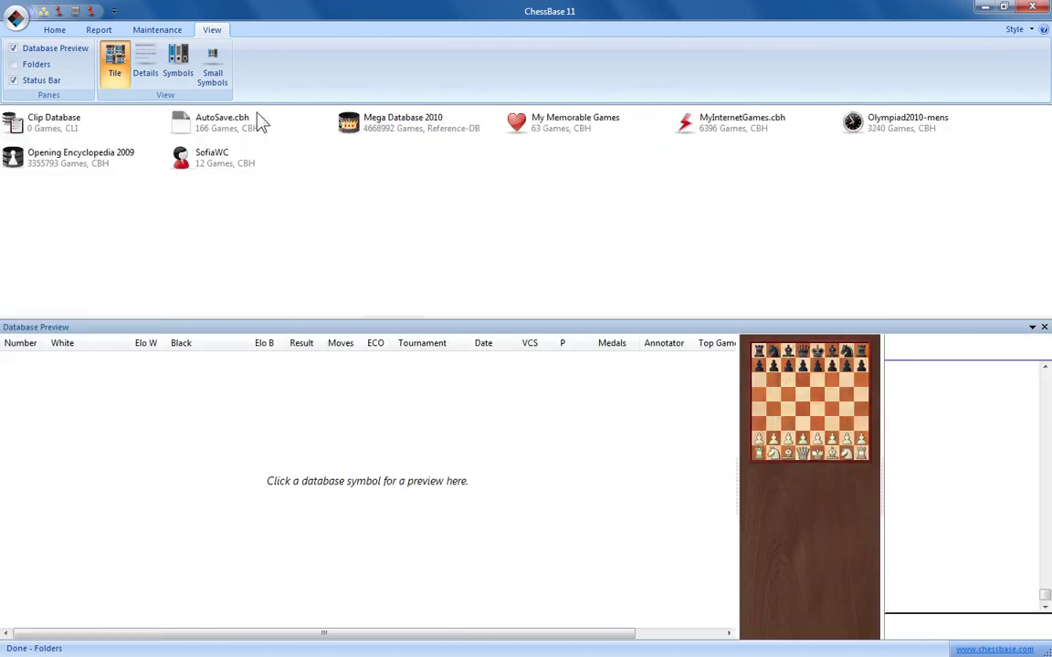
{"action": "left_click", "coordinate": [36, 67]}
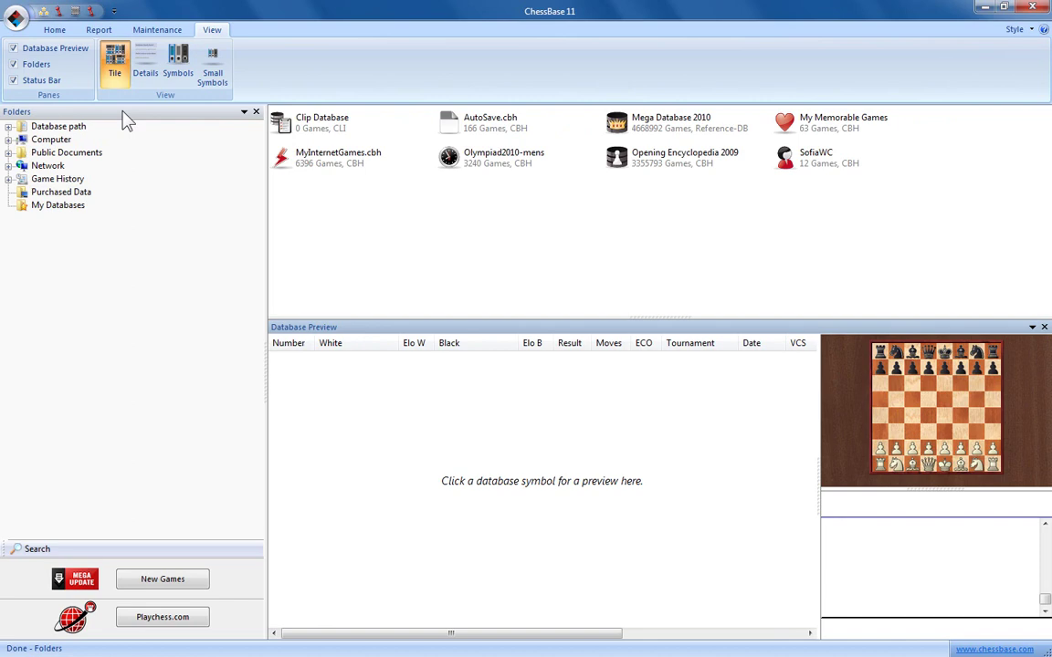
Step: Undock the Folders pane and dock it on the right of the database tiles
{"action": "left_click_drag", "start_coordinate": [124, 118], "coordinate": [129, 125]}
{"action": "left_click_drag", "start_coordinate": [91, 117], "coordinate": [549, 214]}
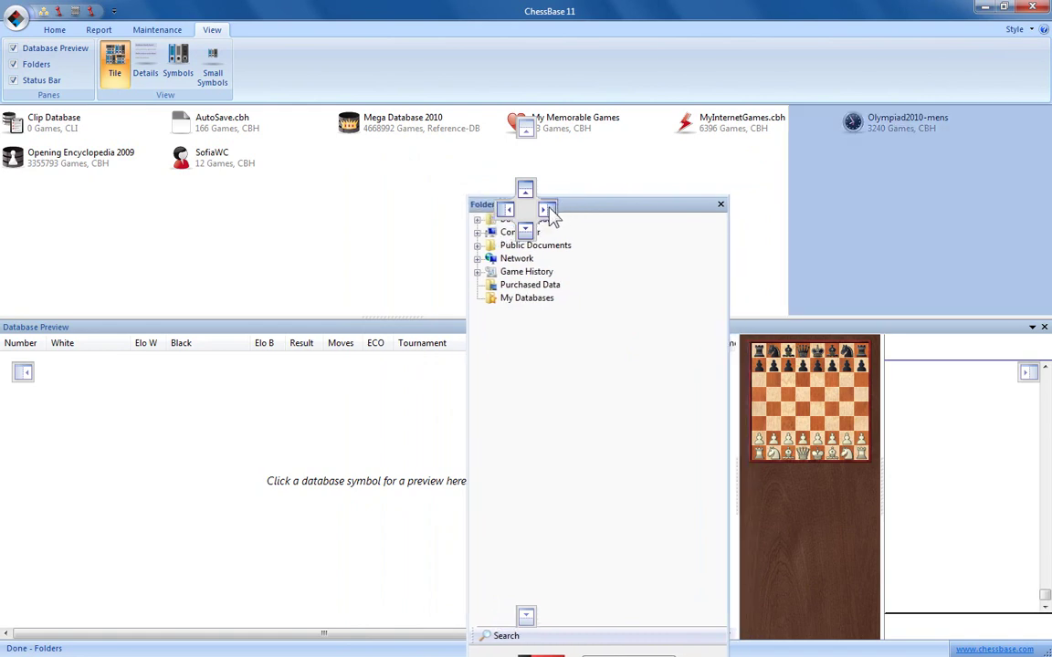
{"action": "left_click_drag", "start_coordinate": [549, 214], "coordinate": [552, 218]}
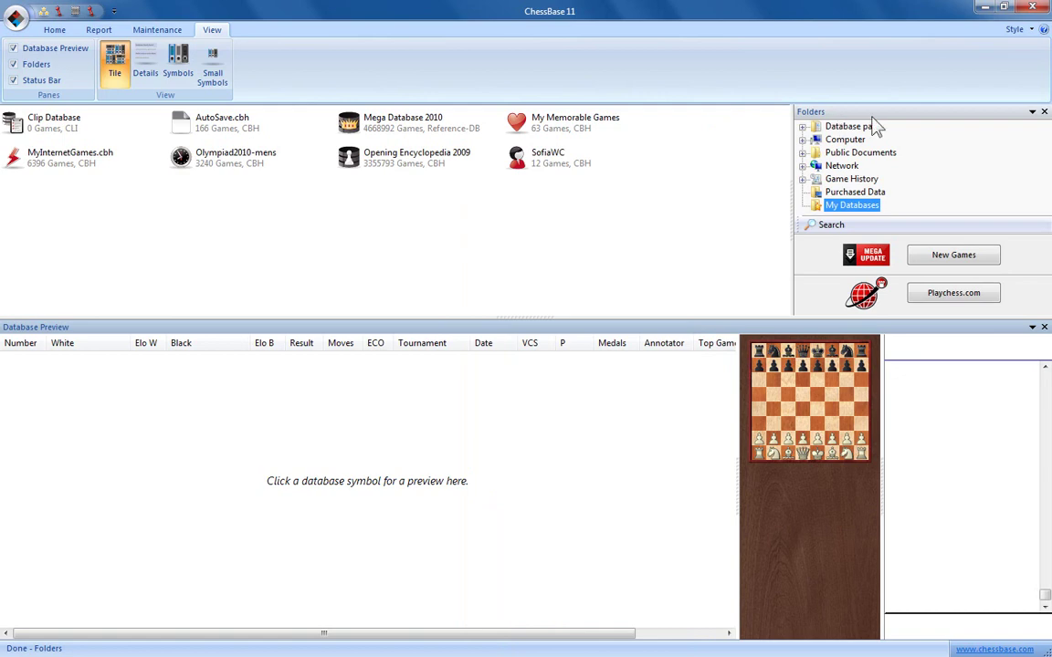
{"action": "left_click_drag", "start_coordinate": [870, 114], "coordinate": [505, 212]}
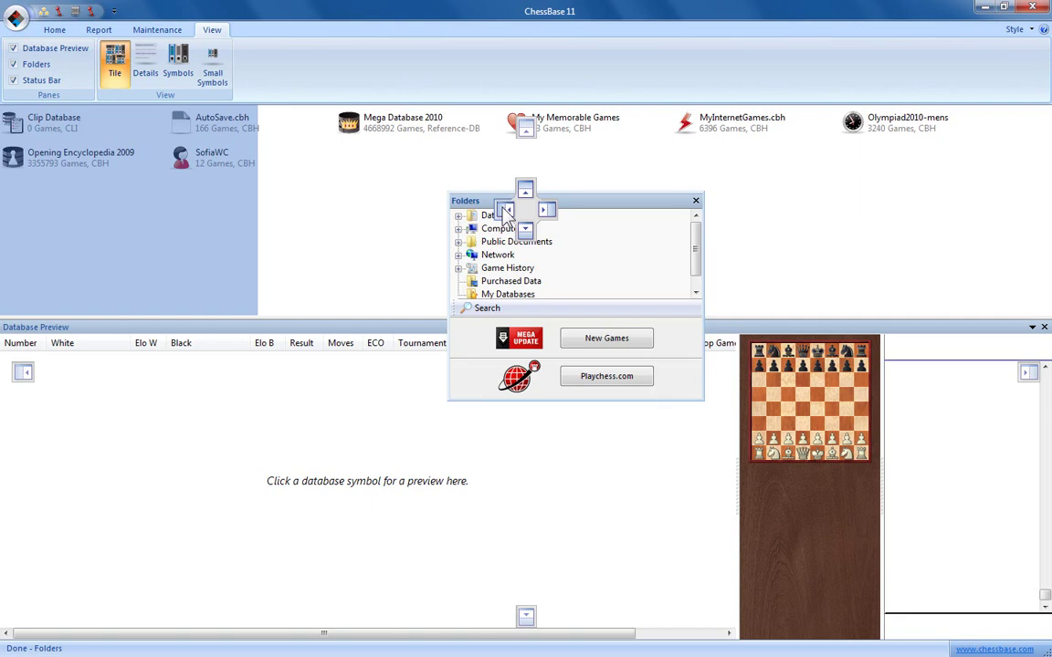
{"action": "left_click_drag", "start_coordinate": [505, 212], "coordinate": [557, 222]}
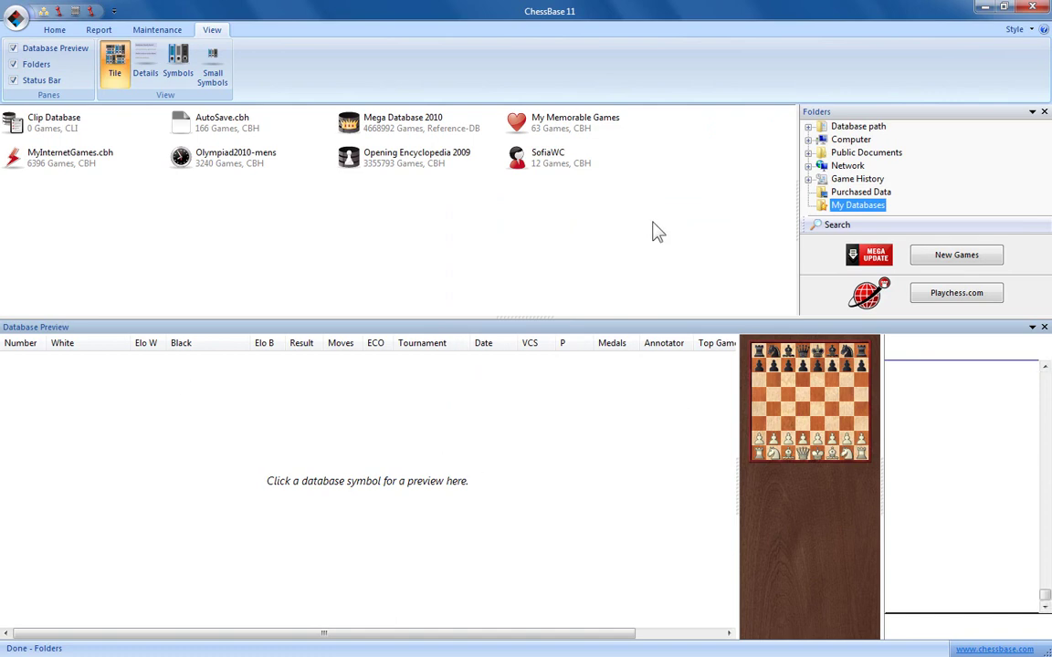
Step: Dock the Folders pane full-height along the right edge, then drag it back to the left
{"action": "left_click_drag", "start_coordinate": [882, 111], "coordinate": [527, 621]}
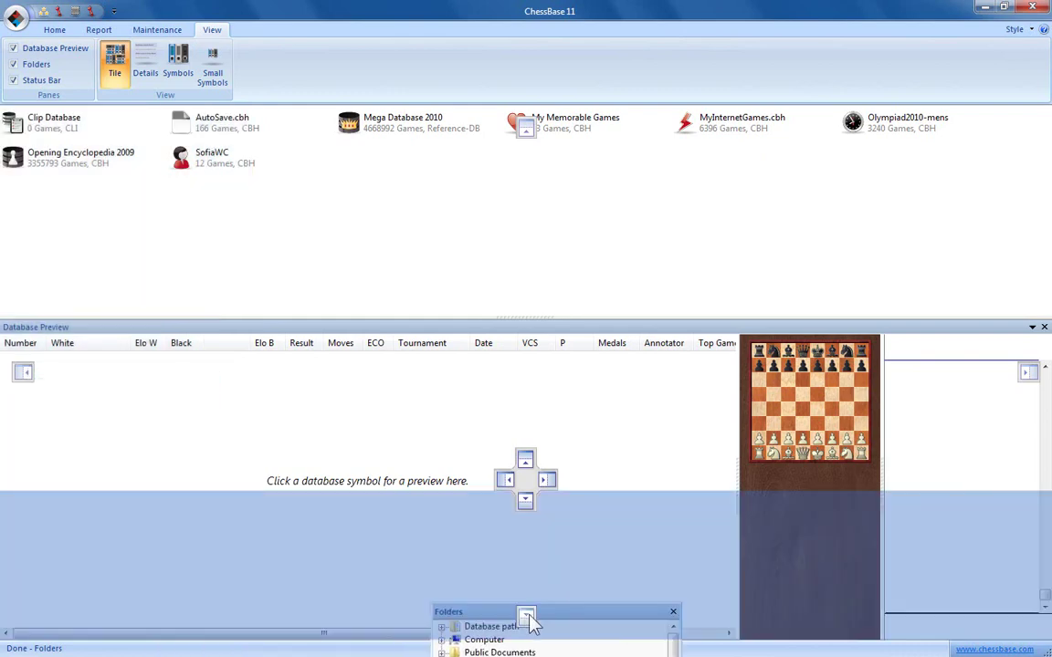
{"action": "left_click_drag", "start_coordinate": [532, 623], "coordinate": [1034, 388]}
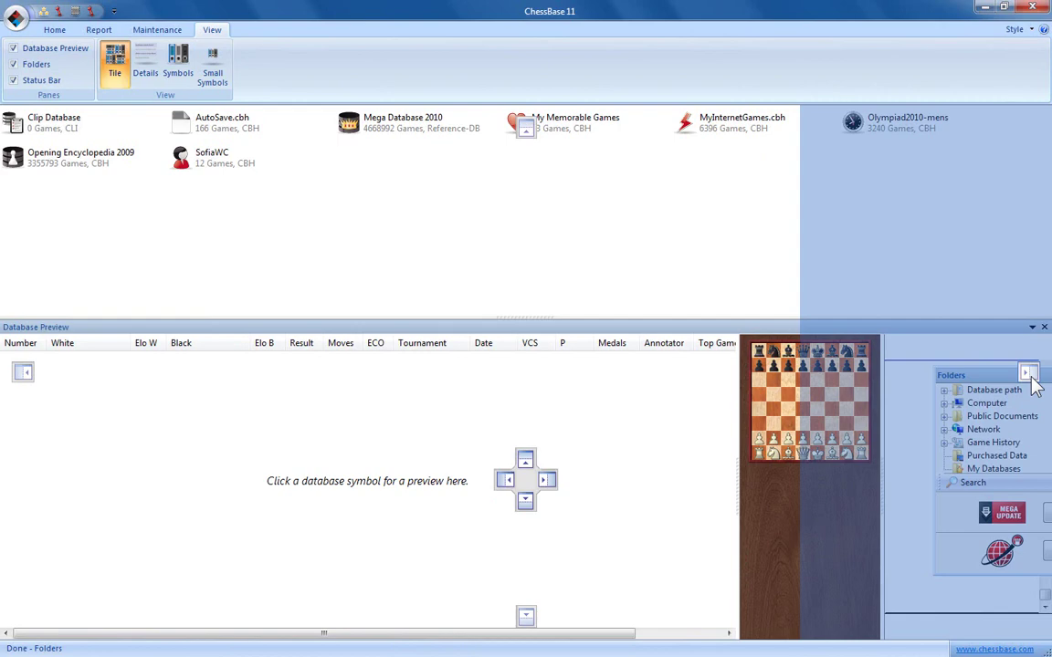
{"action": "mouse_move", "coordinate": [1035, 387]}
{"action": "left_mouse_down"}
{"action": "mouse_move", "coordinate": [974, 389]}
{"action": "mouse_move", "coordinate": [1027, 370]}
{"action": "mouse_move", "coordinate": [1027, 382]}
{"action": "left_mouse_up"}
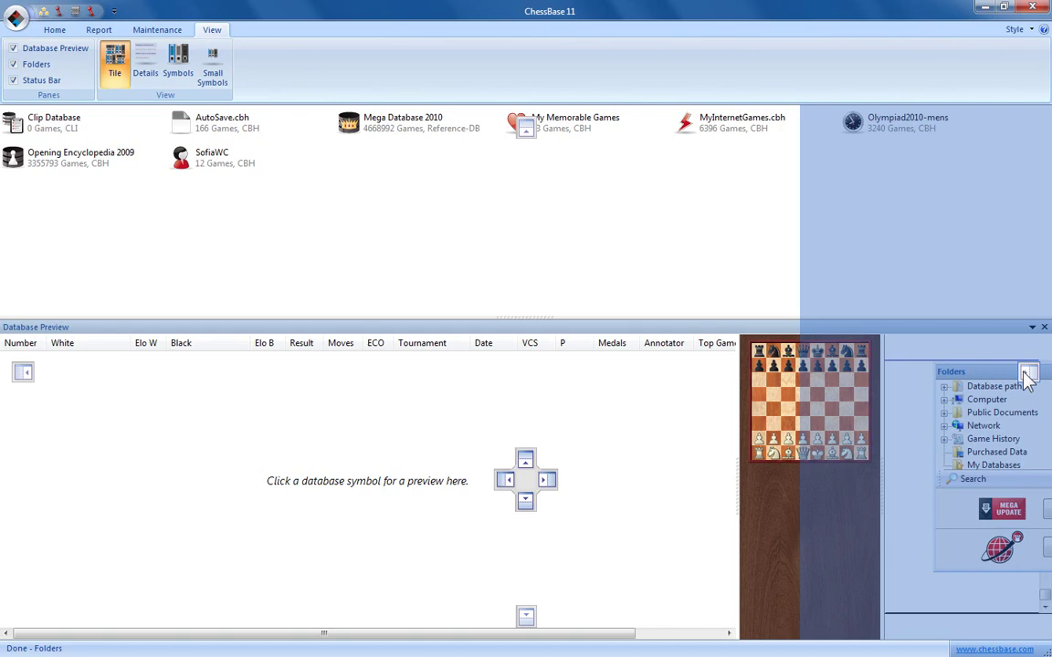
{"action": "left_click_drag", "start_coordinate": [1026, 381], "coordinate": [1026, 382]}
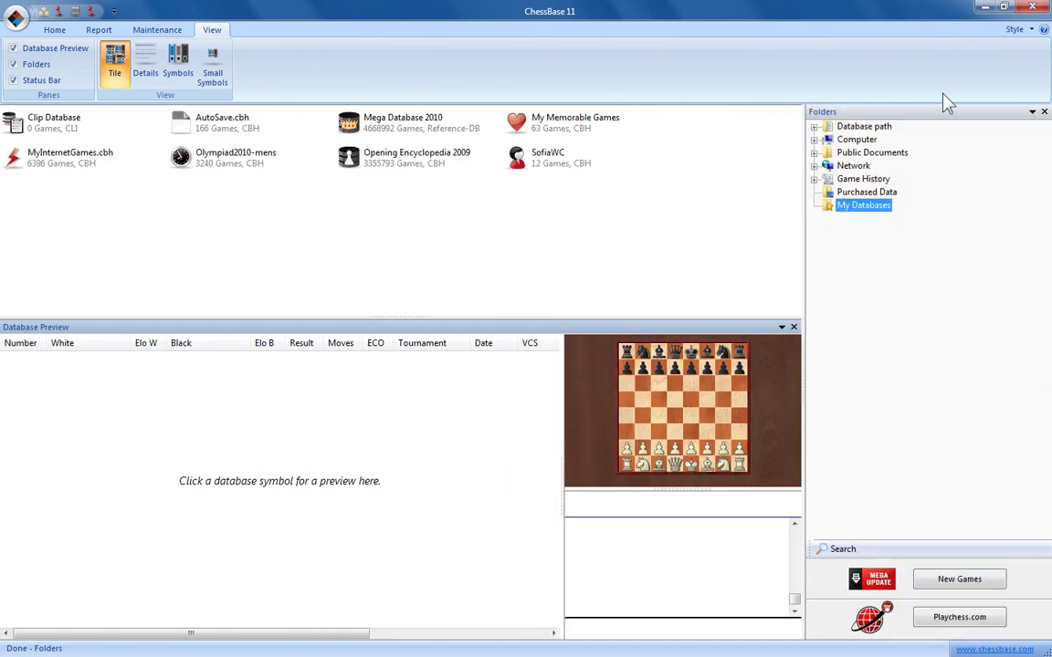
{"action": "left_click", "coordinate": [934, 119]}
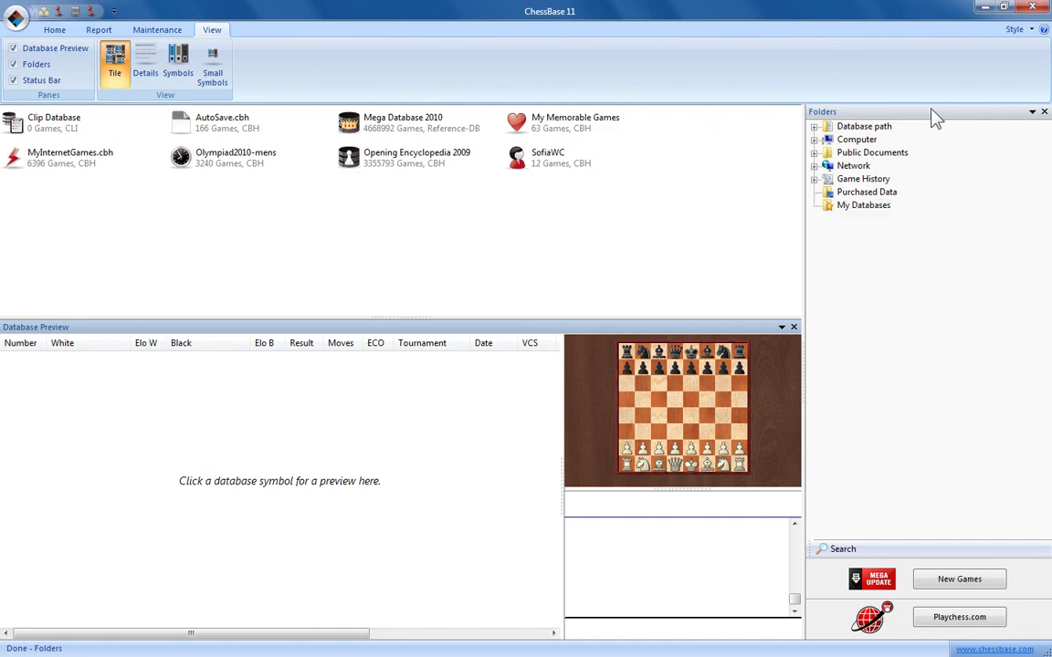
{"action": "left_click_drag", "start_coordinate": [933, 109], "coordinate": [24, 382]}
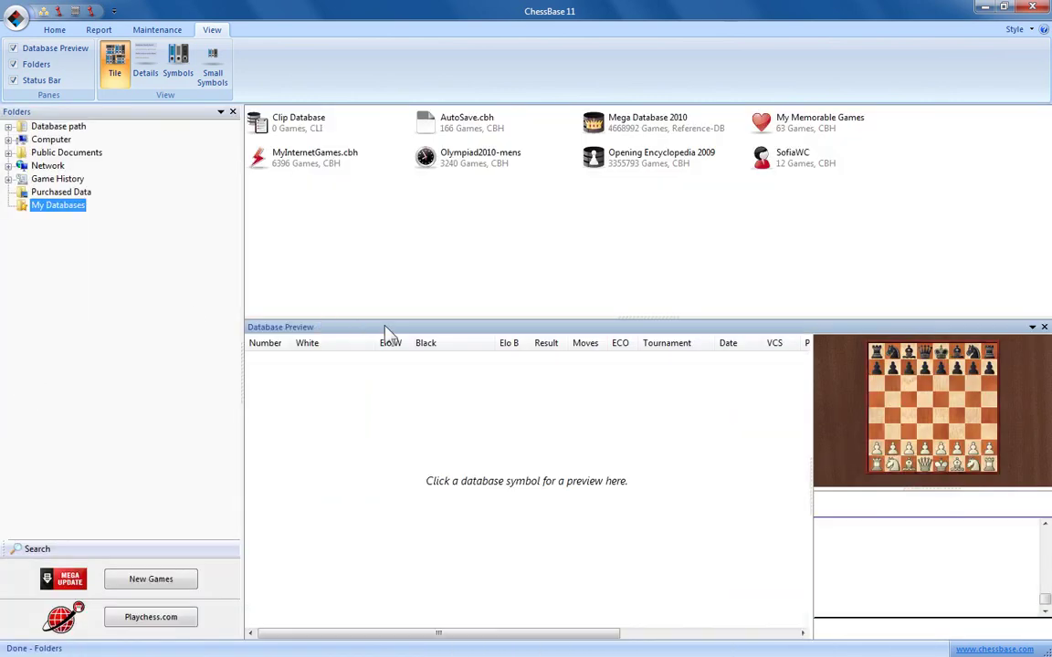
Step: Move the Database Preview pane slightly lower and open a new Board window from Home
{"action": "left_click_drag", "start_coordinate": [418, 328], "coordinate": [647, 393]}
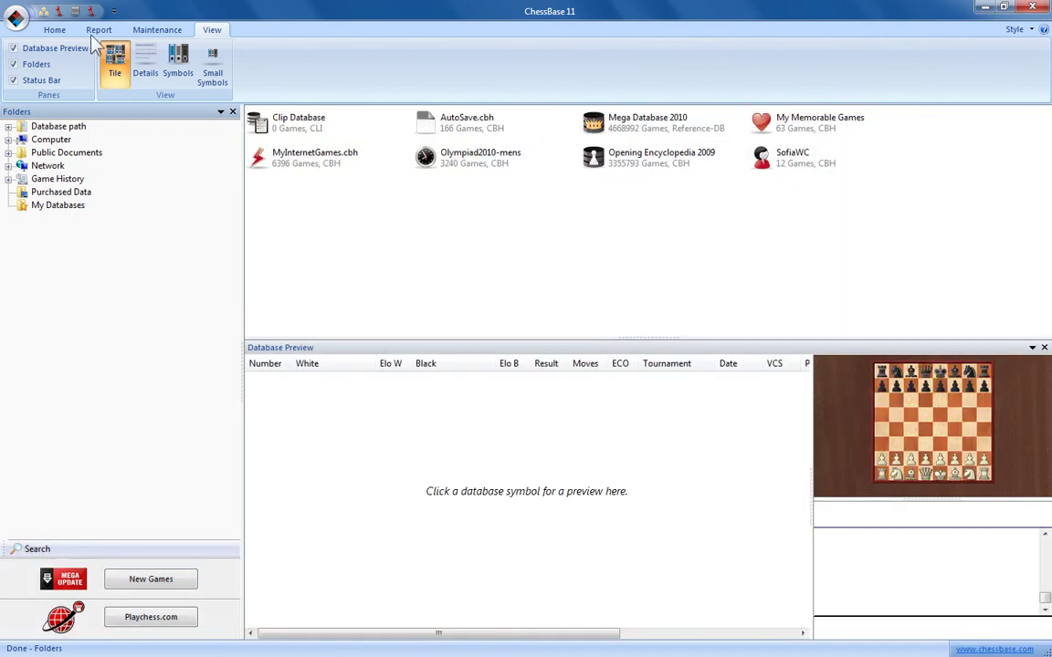
{"action": "left_click", "coordinate": [54, 30]}
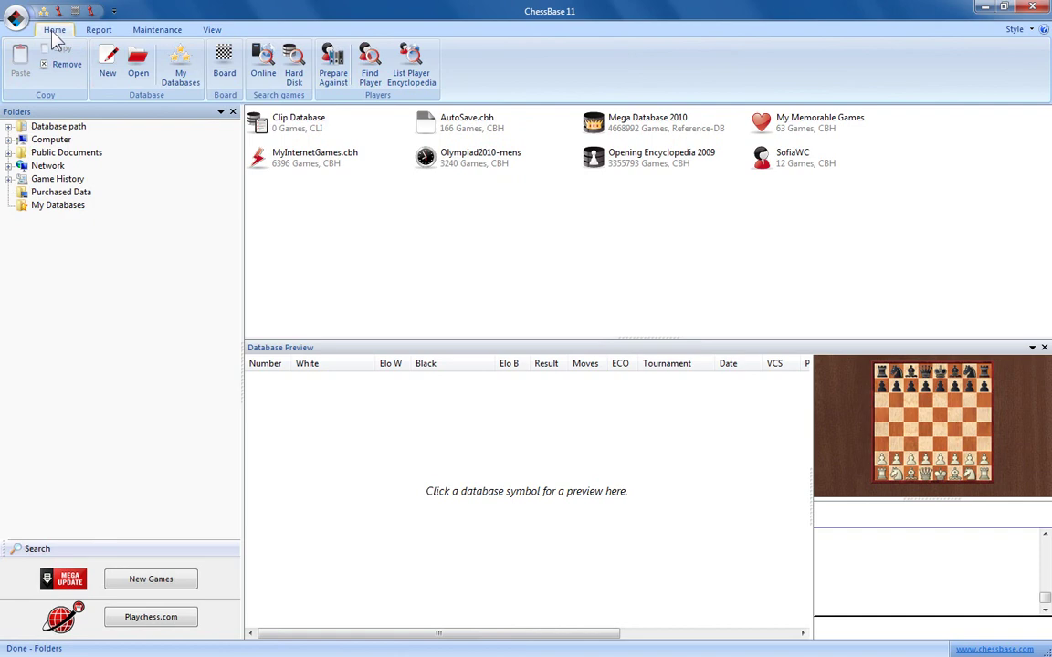
{"action": "left_click", "coordinate": [225, 66]}
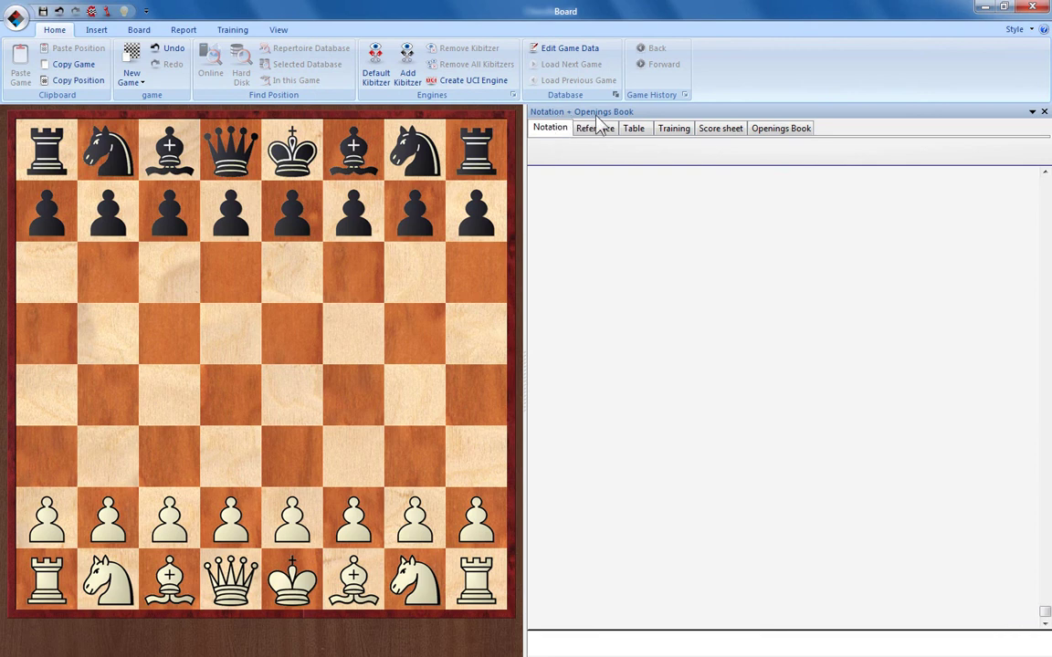
Step: Show the board window's View options, where only the Notation pane is enabled
{"action": "left_click", "coordinate": [279, 30]}
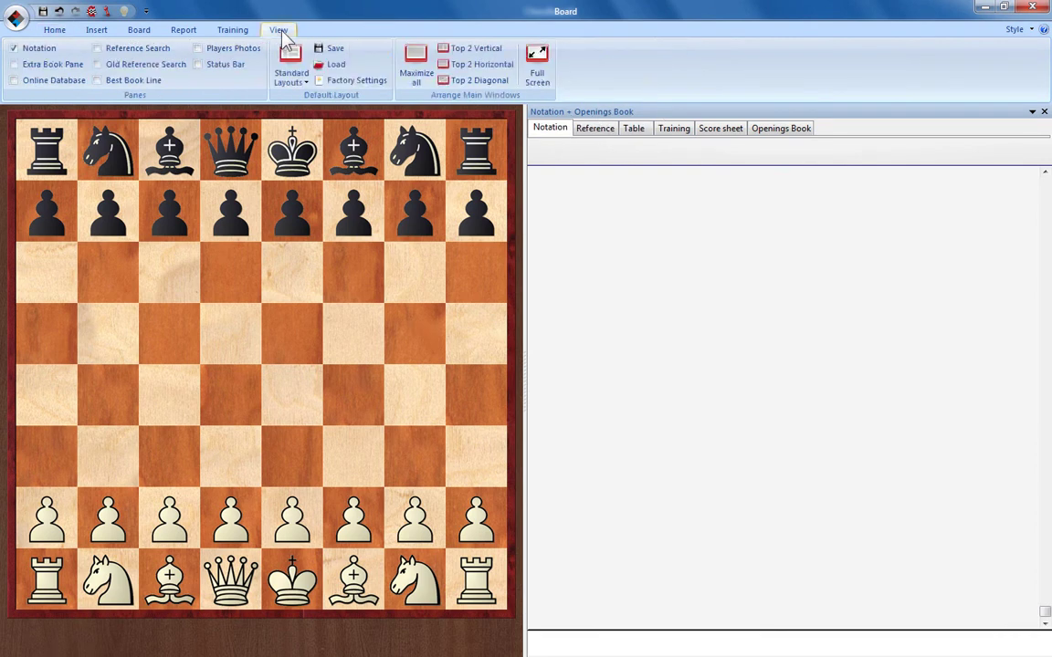
Step: Enable Extra Book Pane, dock the Openings Book beside Notation, and widen the board
{"action": "left_click", "coordinate": [54, 66]}
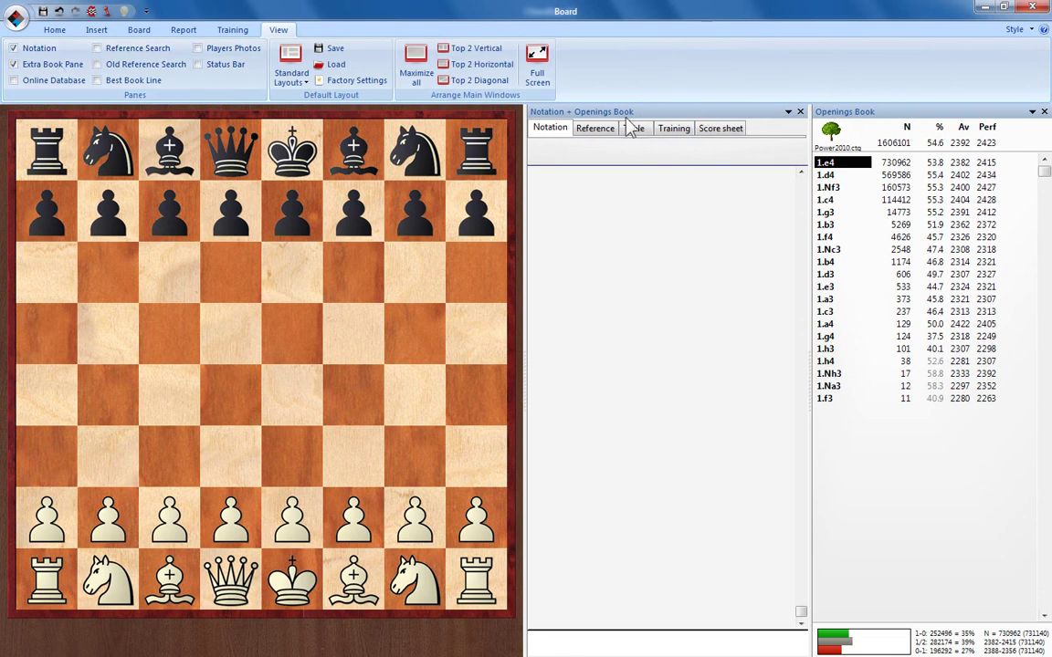
{"action": "left_click_drag", "start_coordinate": [878, 111], "coordinate": [789, 415]}
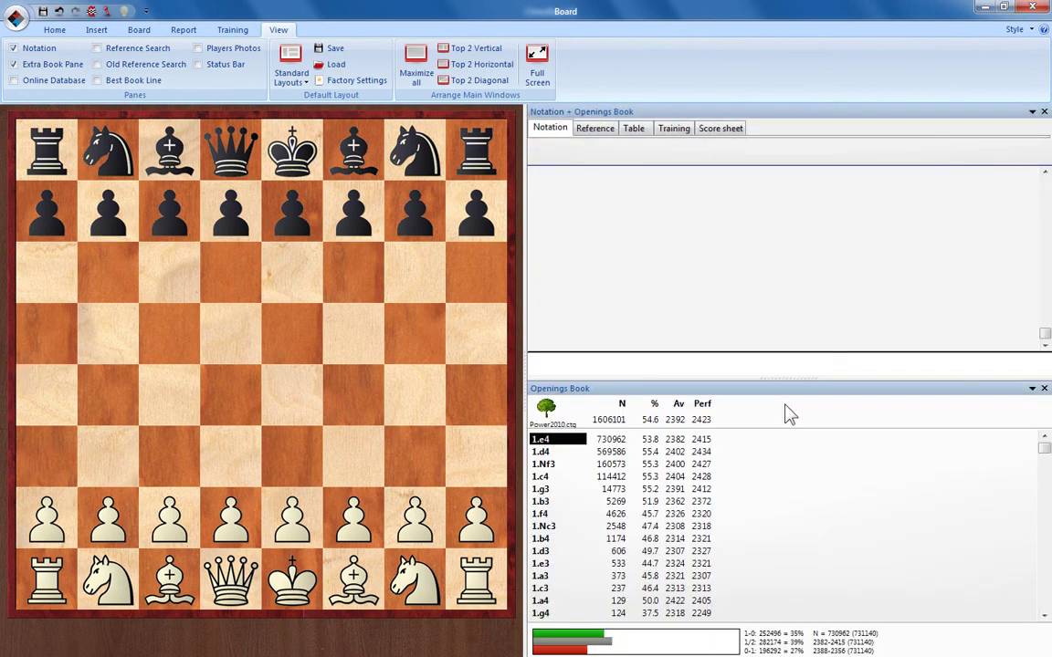
{"action": "mouse_move", "coordinate": [829, 400]}
{"action": "left_mouse_down"}
{"action": "mouse_move", "coordinate": [859, 348]}
{"action": "mouse_move", "coordinate": [816, 390]}
{"action": "left_mouse_up"}
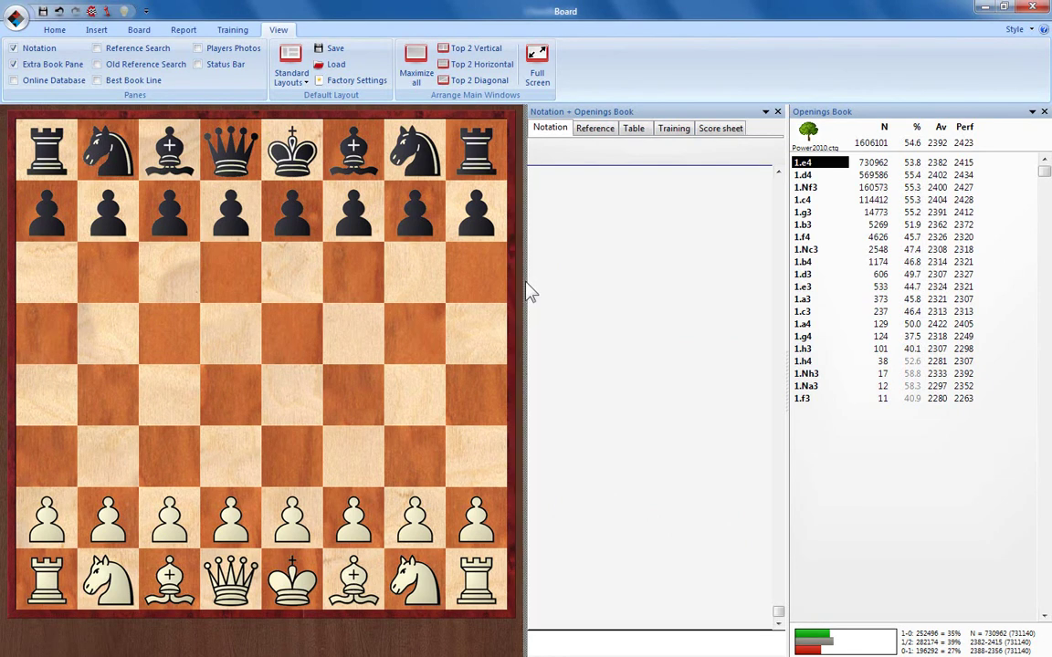
{"action": "left_click_drag", "start_coordinate": [526, 283], "coordinate": [554, 334]}
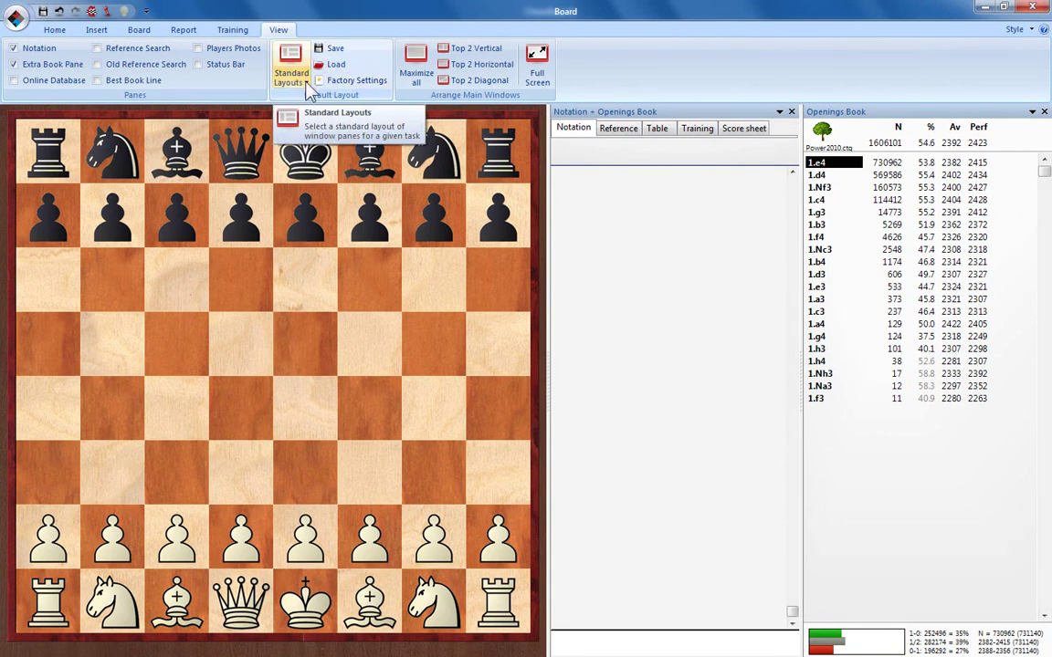
Step: Apply the Board Only standard layout, then switch to the Big Notation layout
{"action": "left_click", "coordinate": [307, 82]}
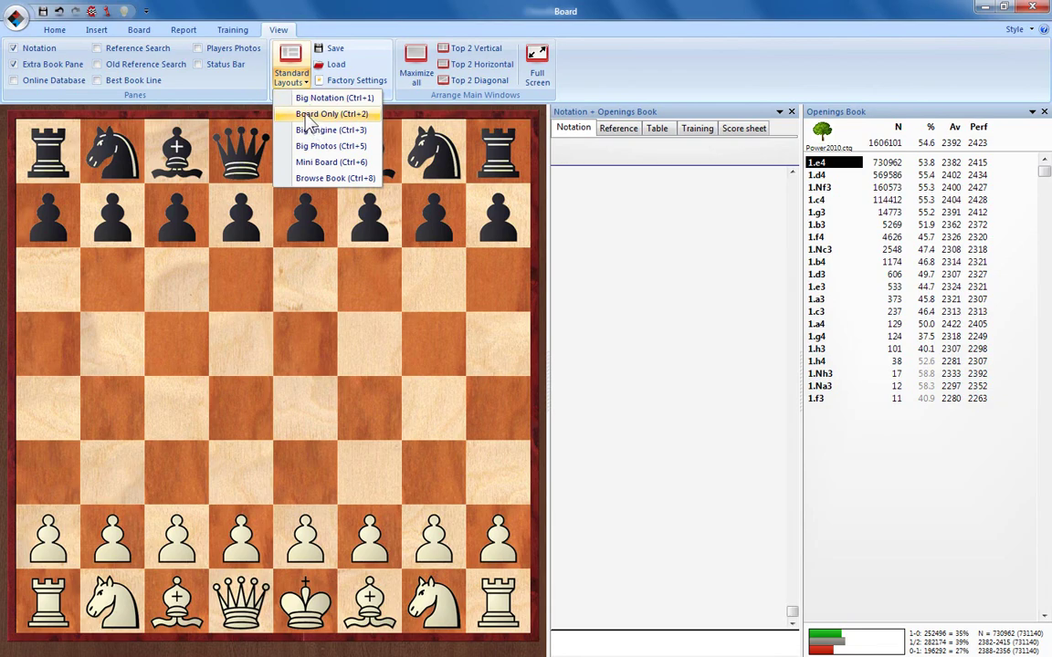
{"action": "left_click", "coordinate": [305, 117]}
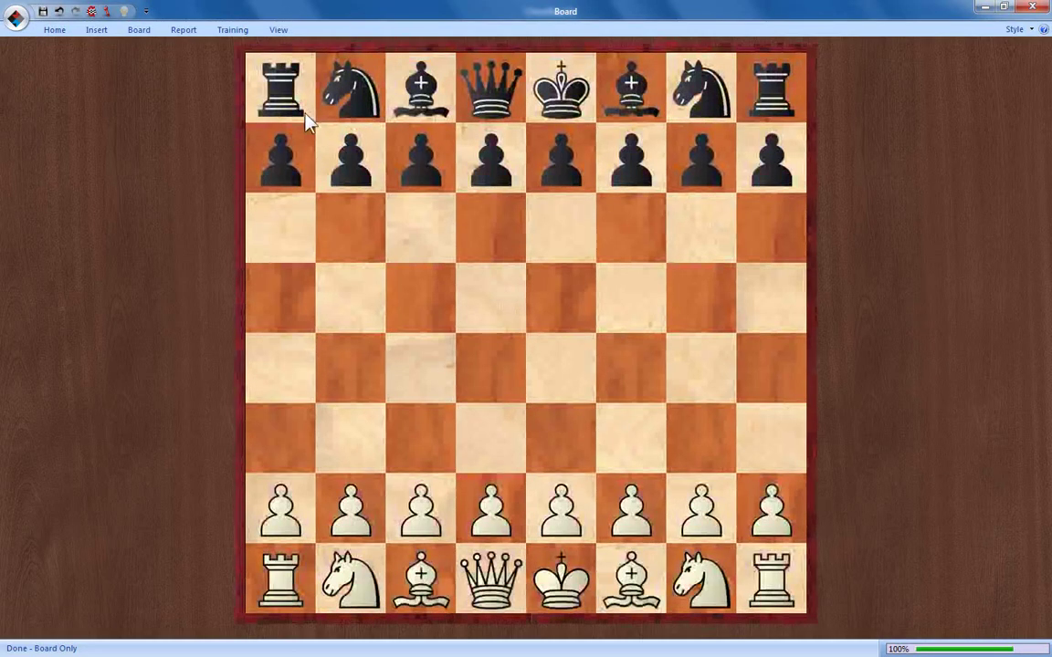
{"action": "left_click", "coordinate": [278, 31]}
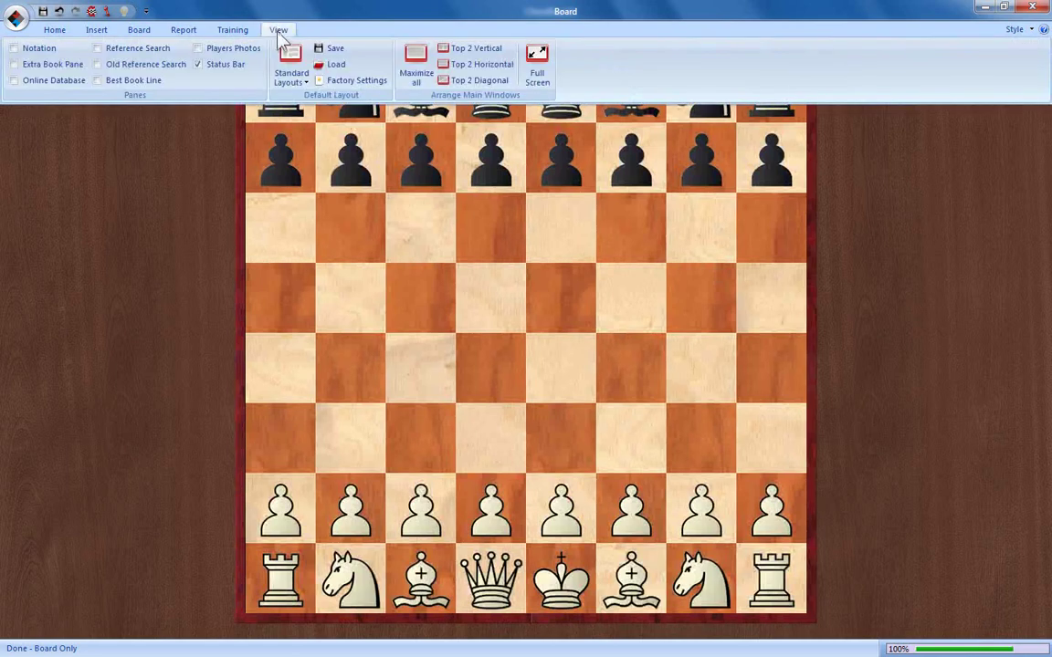
{"action": "left_click", "coordinate": [290, 71]}
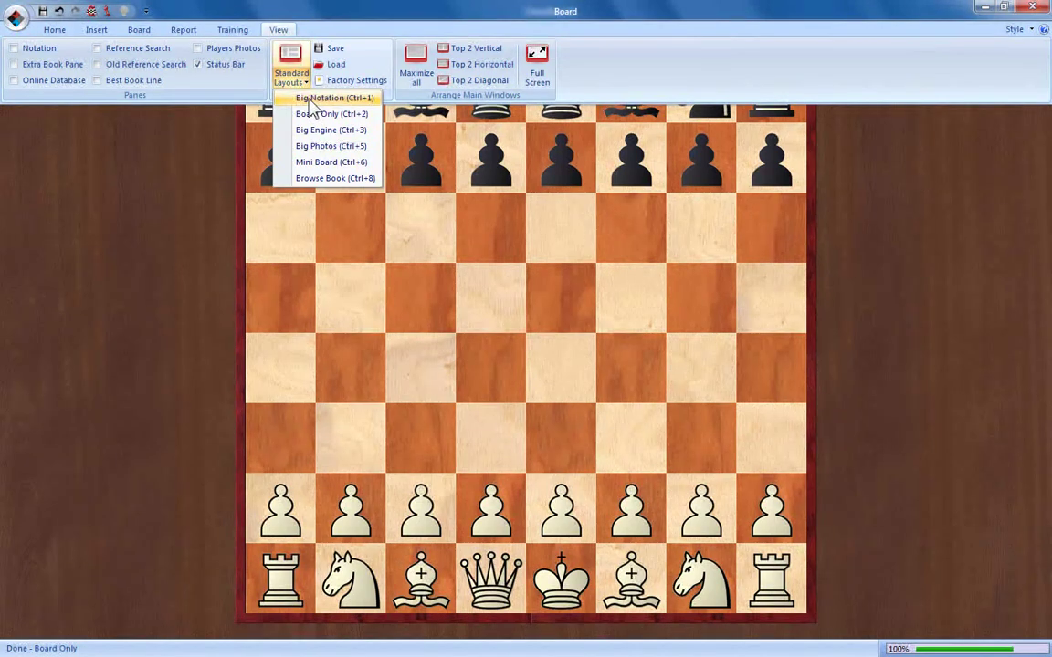
{"action": "left_click", "coordinate": [310, 100]}
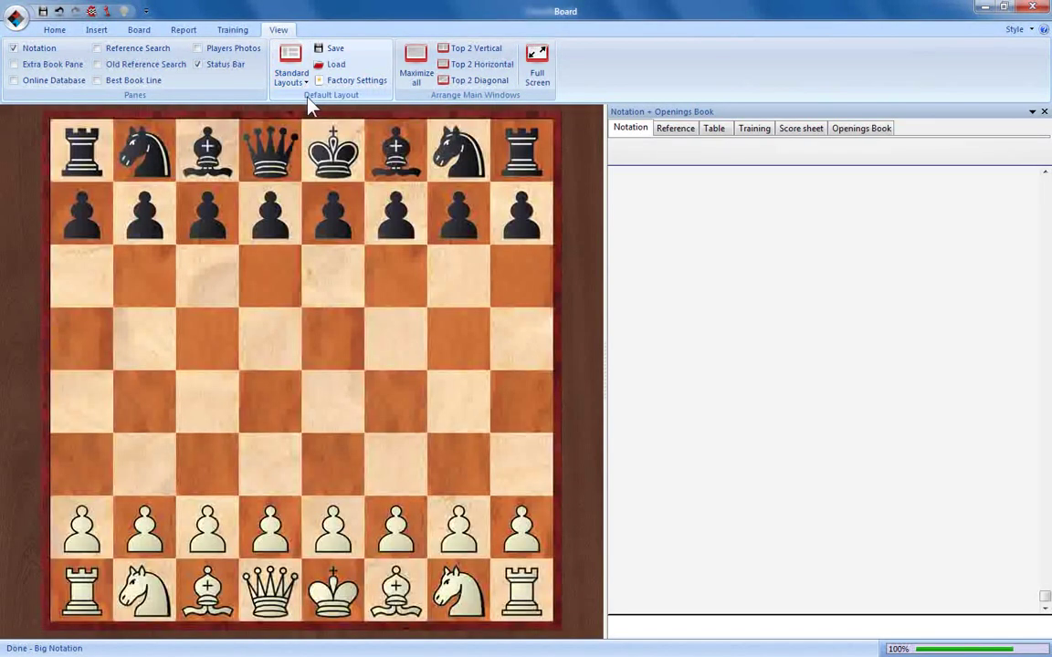